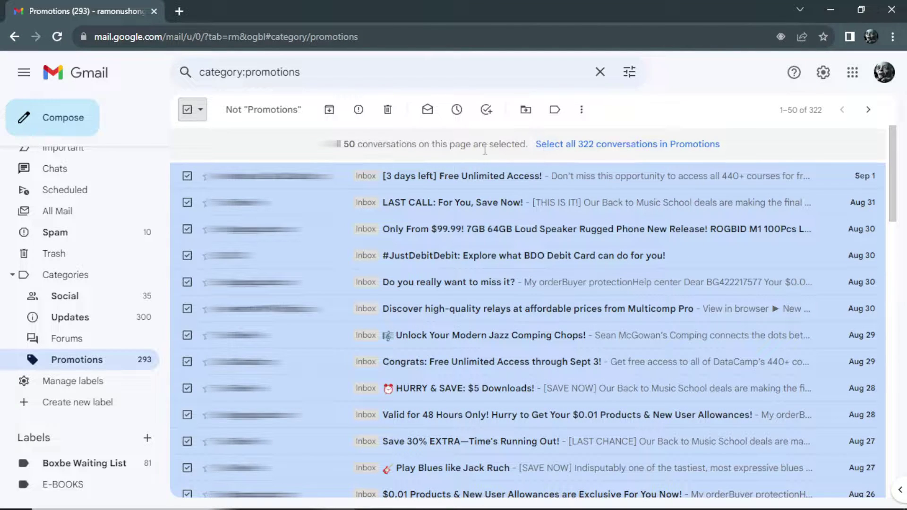
Trash all 322 Promotions conversations, confirm with OK, and go back a page.
{"action": "left_click", "coordinate": [597, 144]}
{"action": "left_click", "coordinate": [388, 110]}
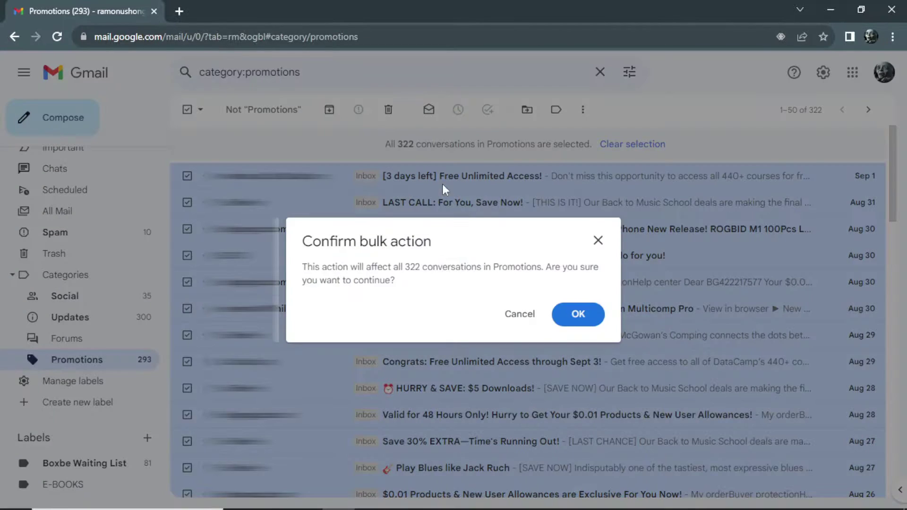
{"action": "left_click", "coordinate": [577, 314]}
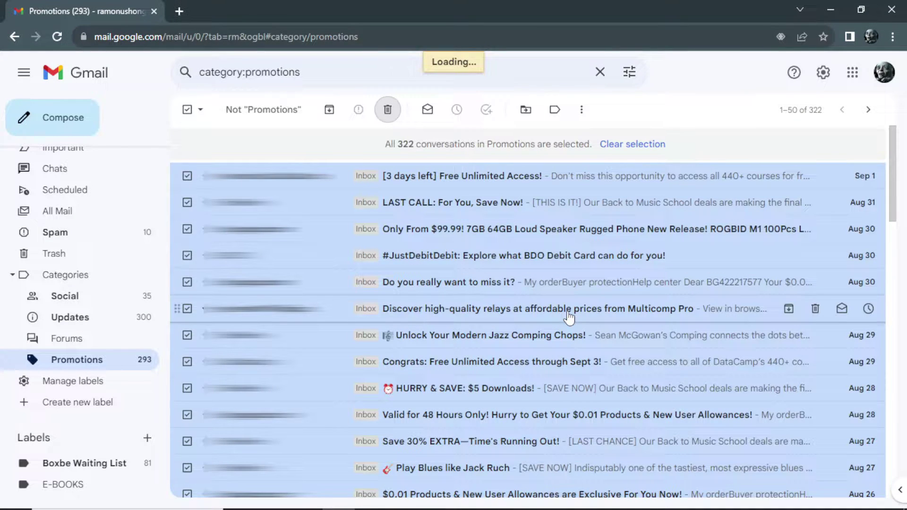
{"action": "key", "text": "alt+Left"}
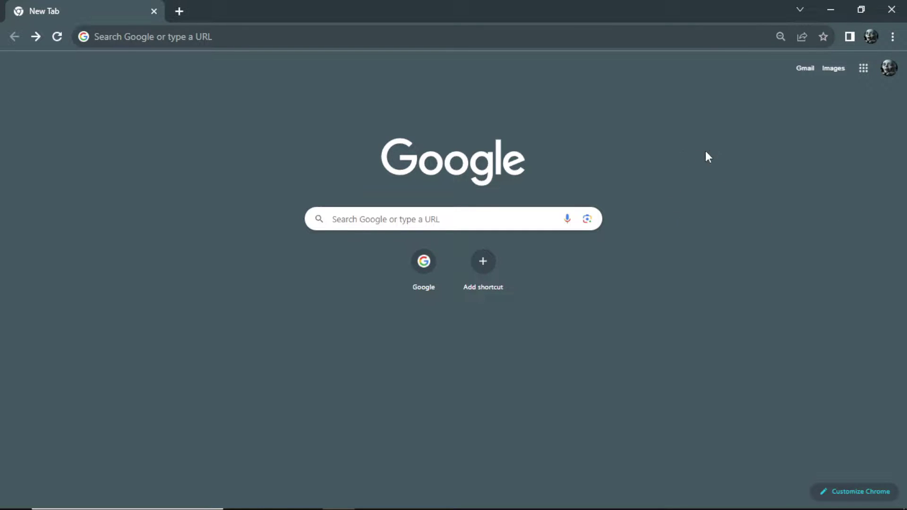
Open Gmail and go to Promotions under More > Categories, showing 372 conversations.
{"action": "left_click", "coordinate": [803, 71]}
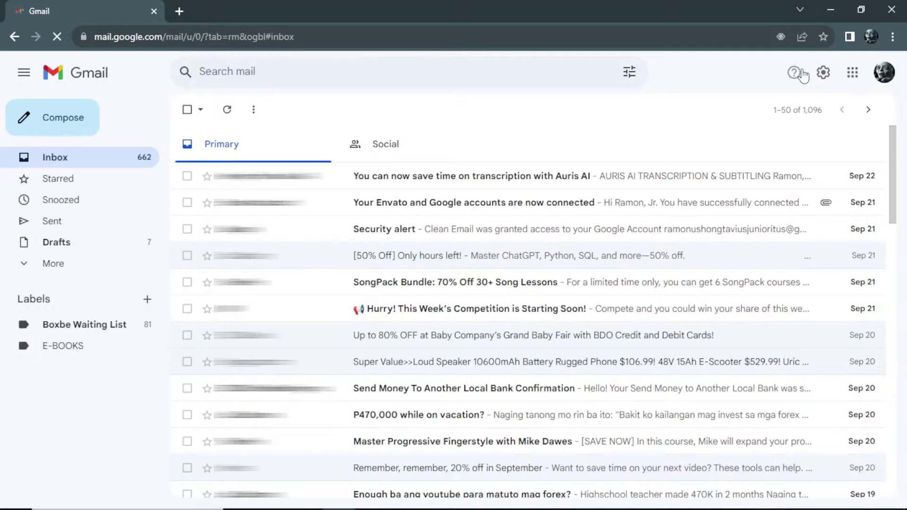
{"action": "left_click", "coordinate": [52, 266]}
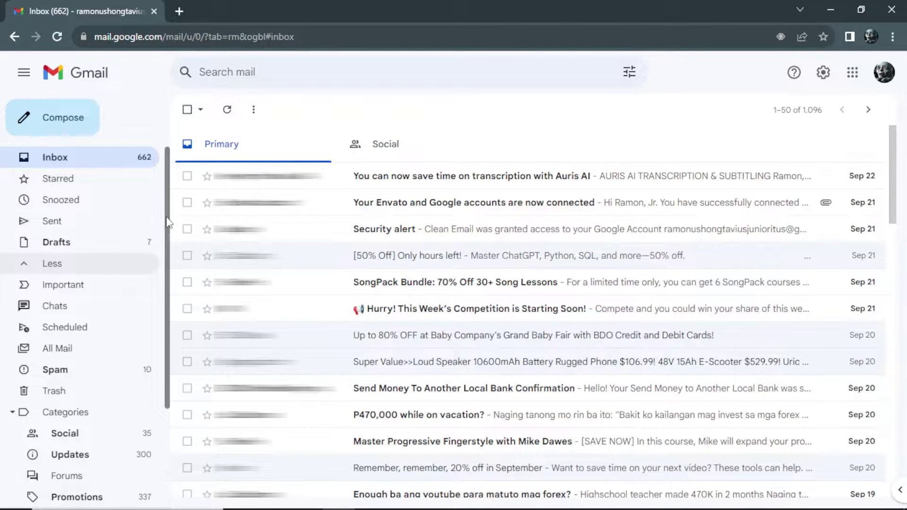
{"action": "left_click_drag", "start_coordinate": [167, 222], "coordinate": [160, 303]}
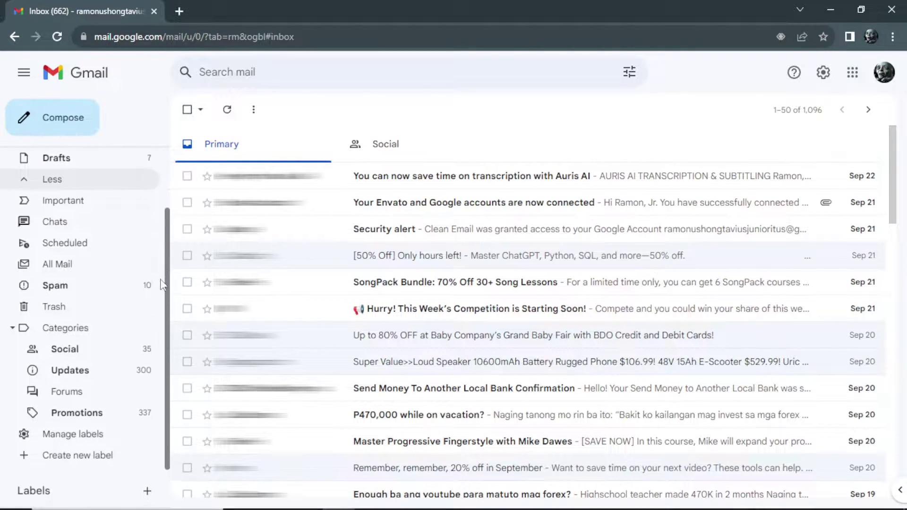
{"action": "scroll", "coordinate": [159, 304], "scroll_direction": "down", "scroll_amount": 2}
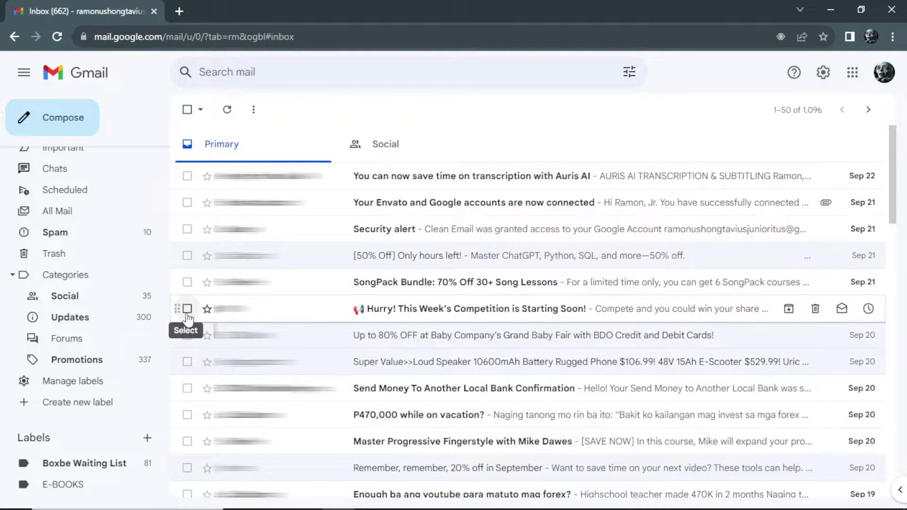
{"action": "mouse_move", "coordinate": [76, 413]}
{"action": "mouse_move", "coordinate": [76, 360]}
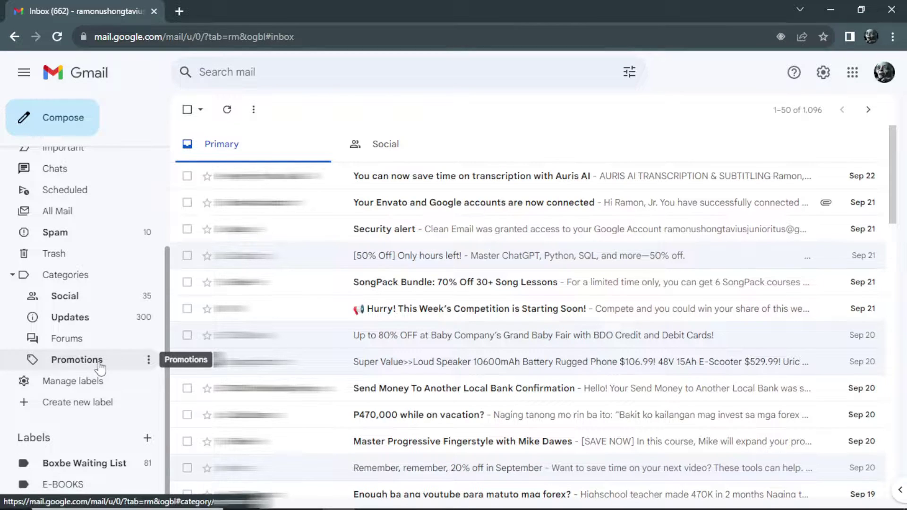
{"action": "left_click", "coordinate": [77, 360]}
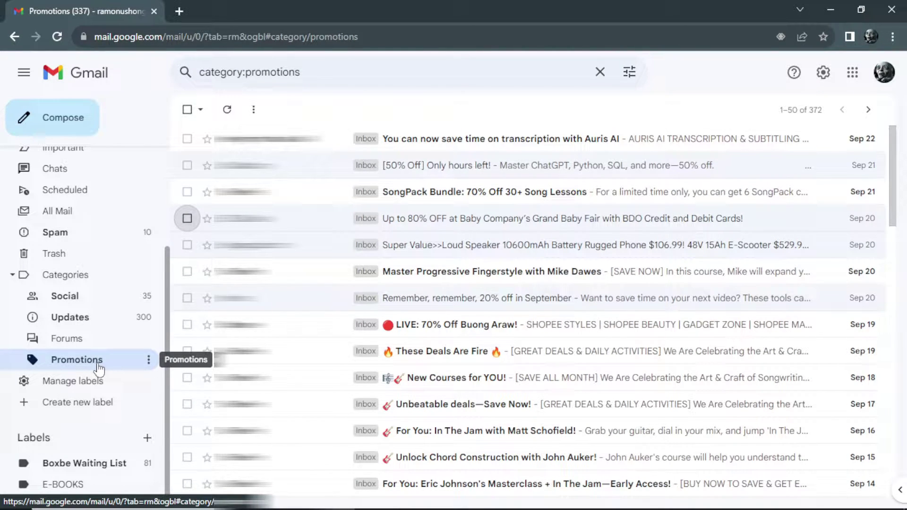
Check the first four Promotions emails, then clear that selection.
{"action": "left_click", "coordinate": [187, 139]}
{"action": "left_click", "coordinate": [187, 165]}
{"action": "left_click", "coordinate": [187, 192]}
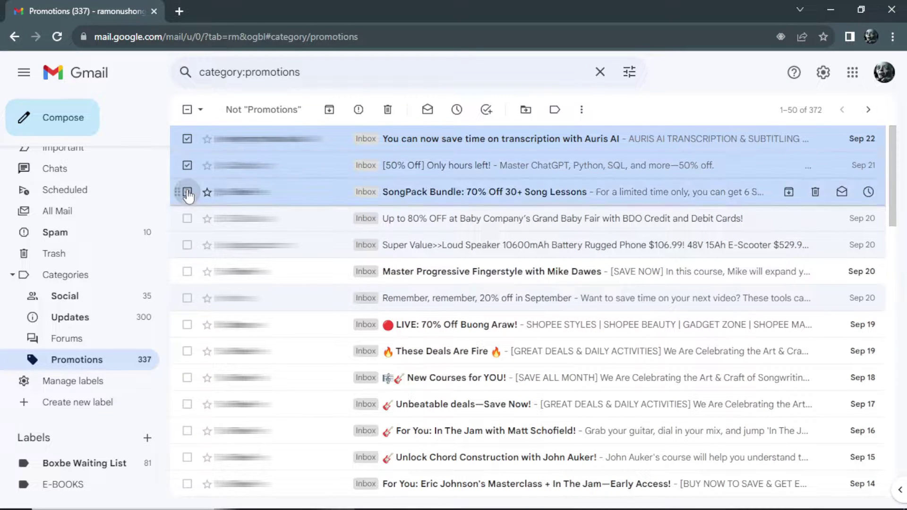
{"action": "left_click", "coordinate": [187, 218]}
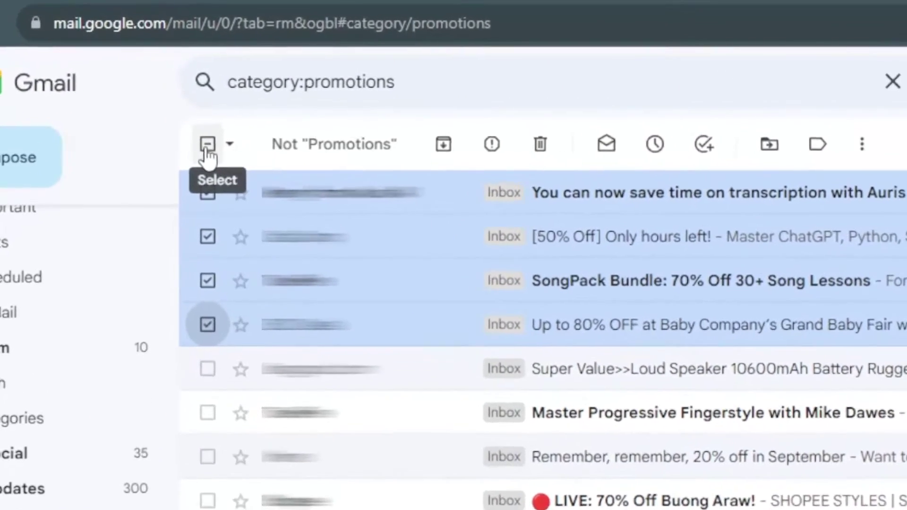
{"action": "left_click", "coordinate": [187, 111]}
Select all 50 conversations on the page and move them to Trash.
{"action": "left_click", "coordinate": [212, 152]}
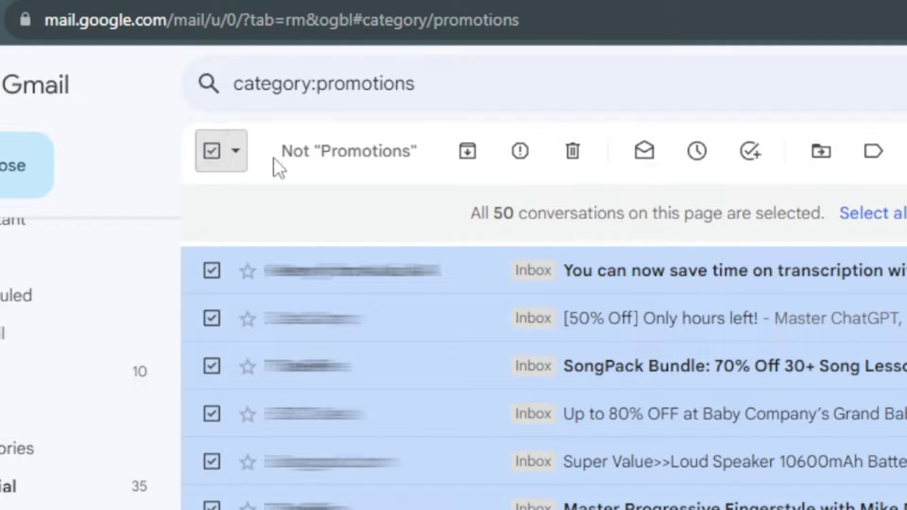
{"action": "left_click", "coordinate": [571, 158]}
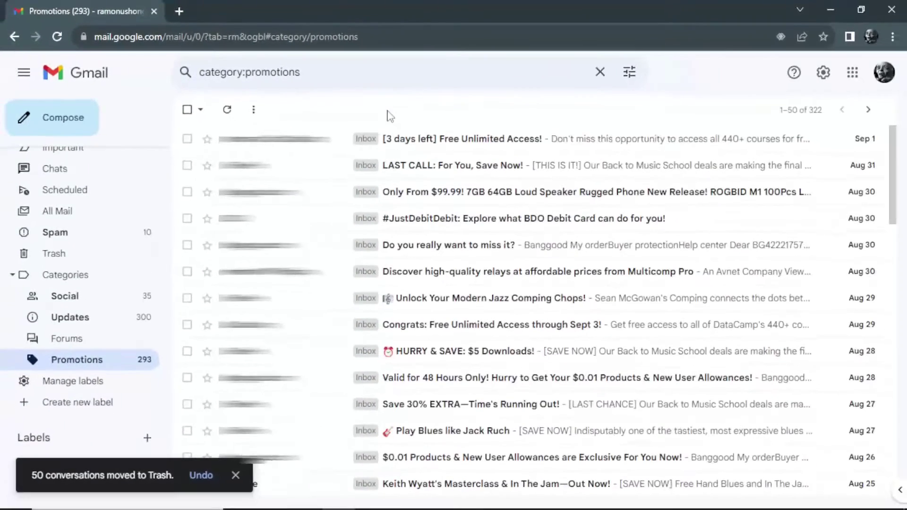
{"action": "left_click", "coordinate": [815, 114]}
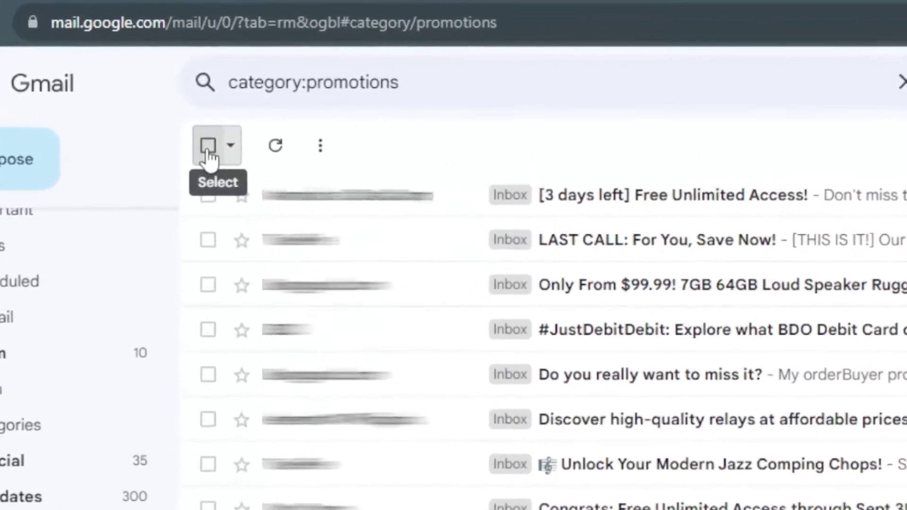
Select all 322 remaining Promotions conversations and confirm moving them to Trash.
{"action": "left_click", "coordinate": [203, 139]}
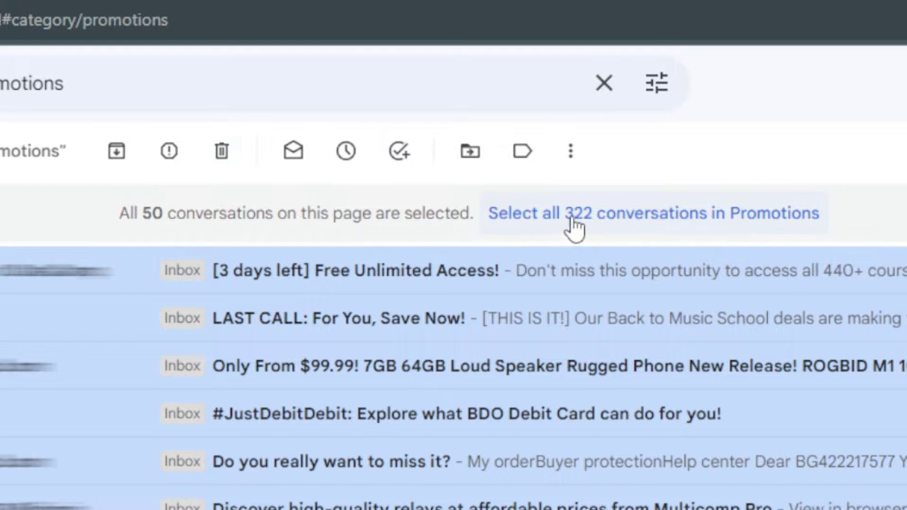
{"action": "left_click", "coordinate": [599, 228]}
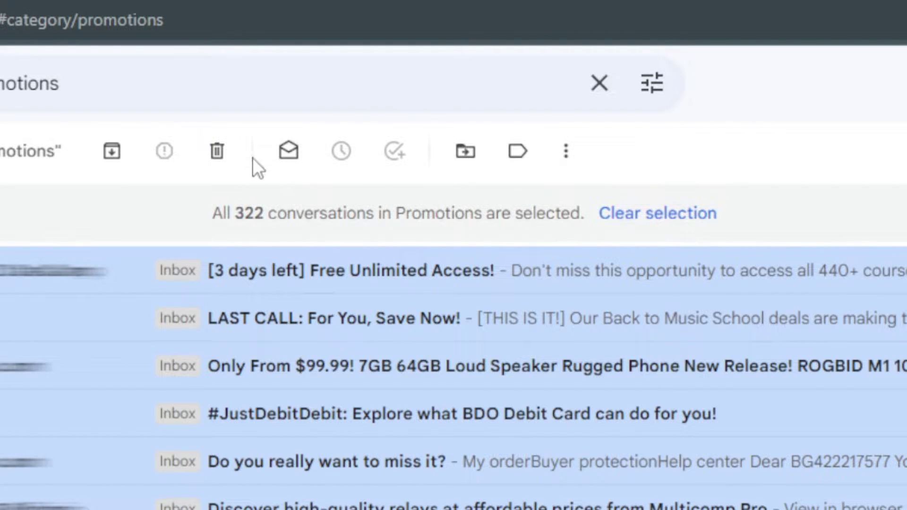
{"action": "left_click", "coordinate": [215, 158]}
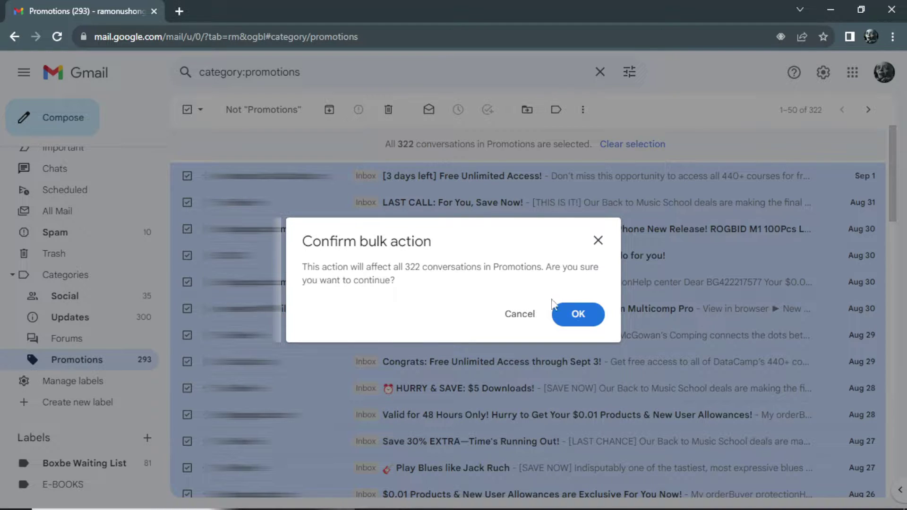
{"action": "left_click", "coordinate": [573, 315]}
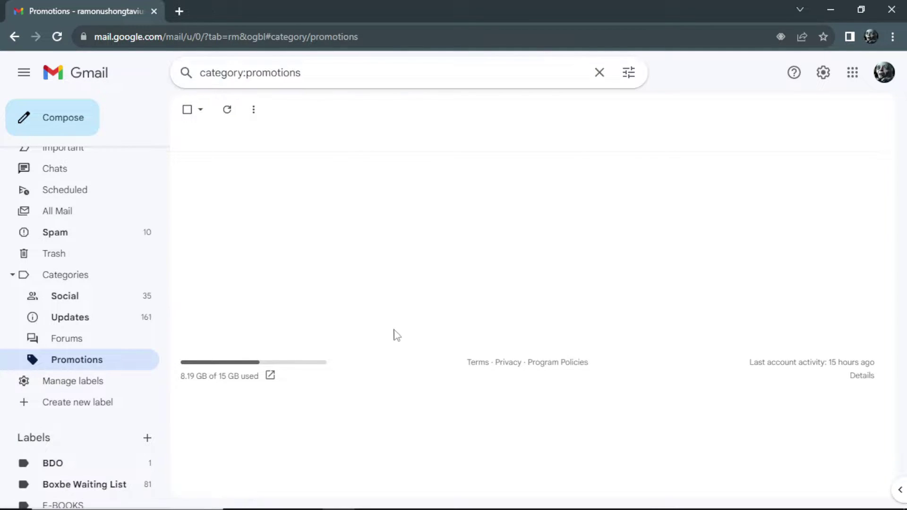
{"action": "left_click_drag", "start_coordinate": [169, 348], "coordinate": [170, 242]}
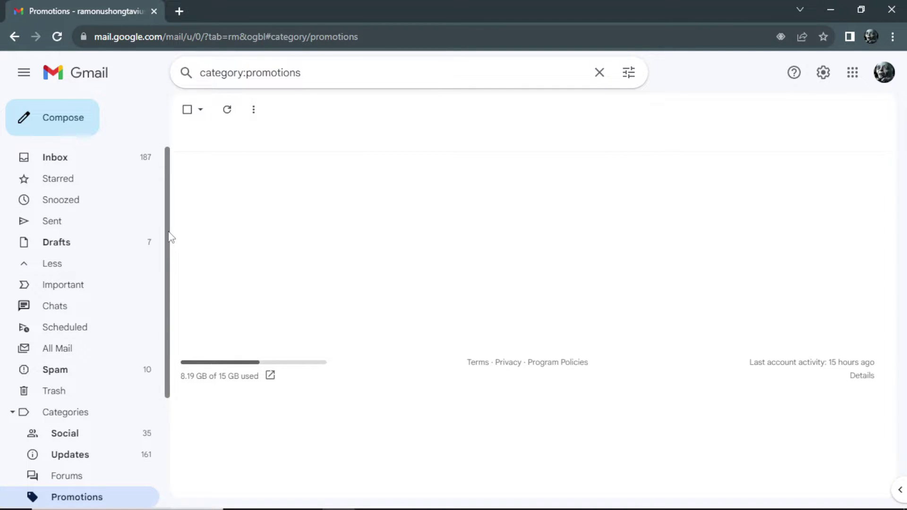
{"action": "left_click_drag", "start_coordinate": [171, 237], "coordinate": [170, 327]}
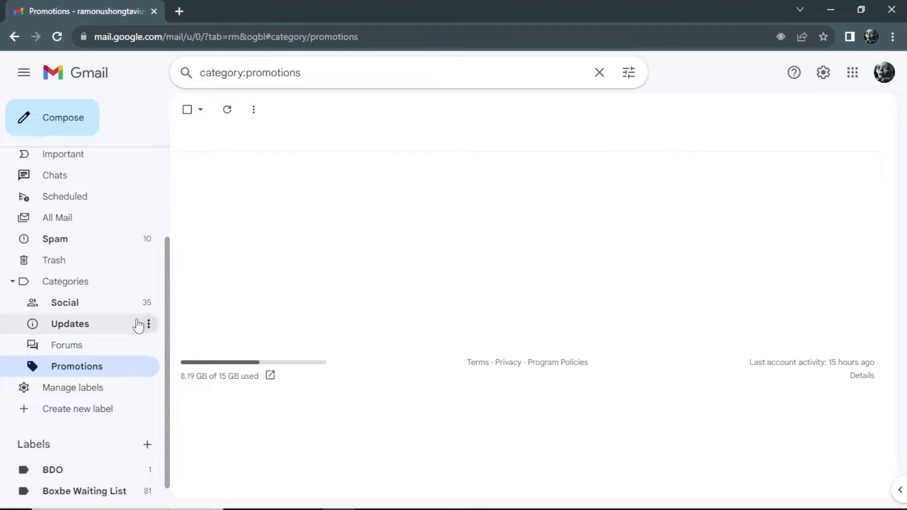
Open the Updates category, listing 501 conversations with 161 unread.
{"action": "left_click", "coordinate": [124, 327]}
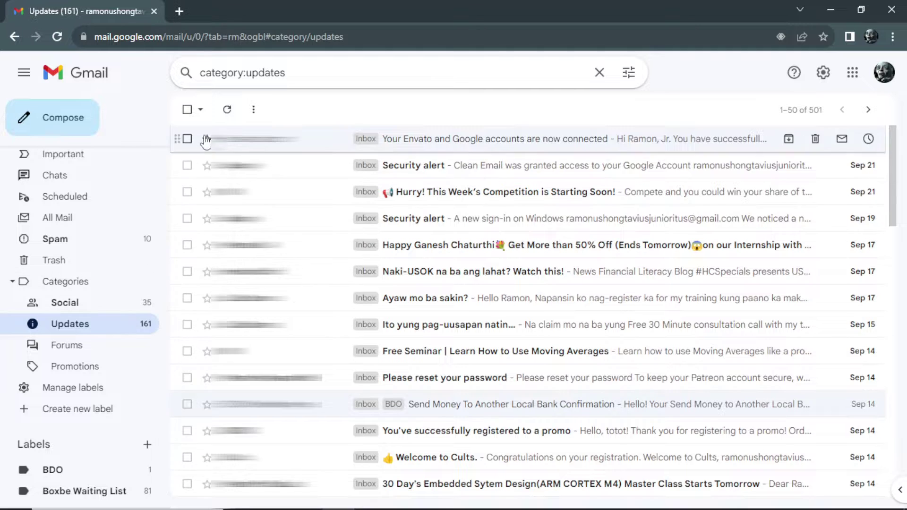
Select only the unread Updates conversations and move those 30 to Trash.
{"action": "left_click", "coordinate": [200, 110]}
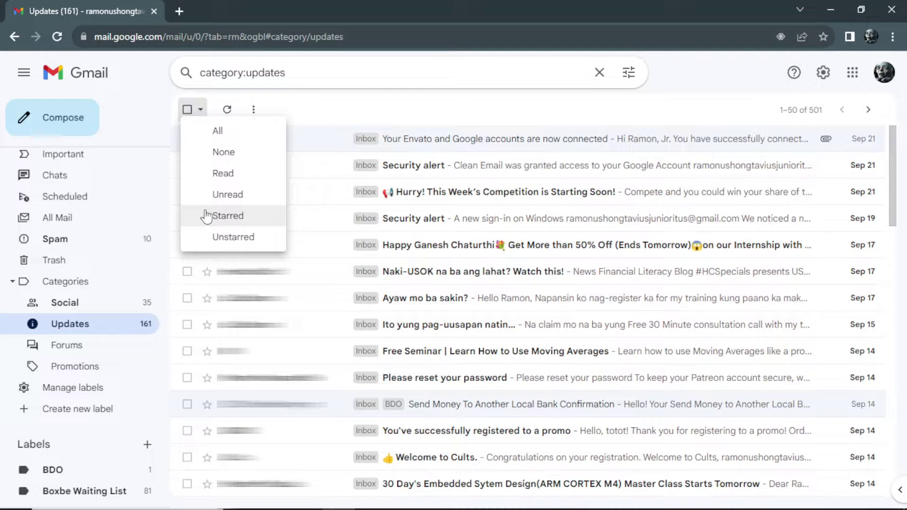
{"action": "left_click", "coordinate": [200, 110]}
{"action": "left_click", "coordinate": [204, 115]}
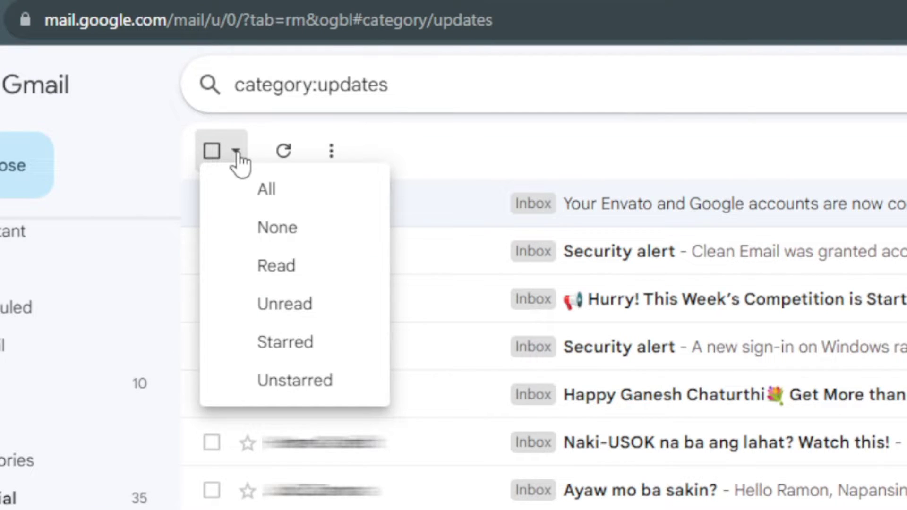
{"action": "left_click", "coordinate": [276, 311]}
{"action": "mouse_move", "coordinate": [241, 164]}
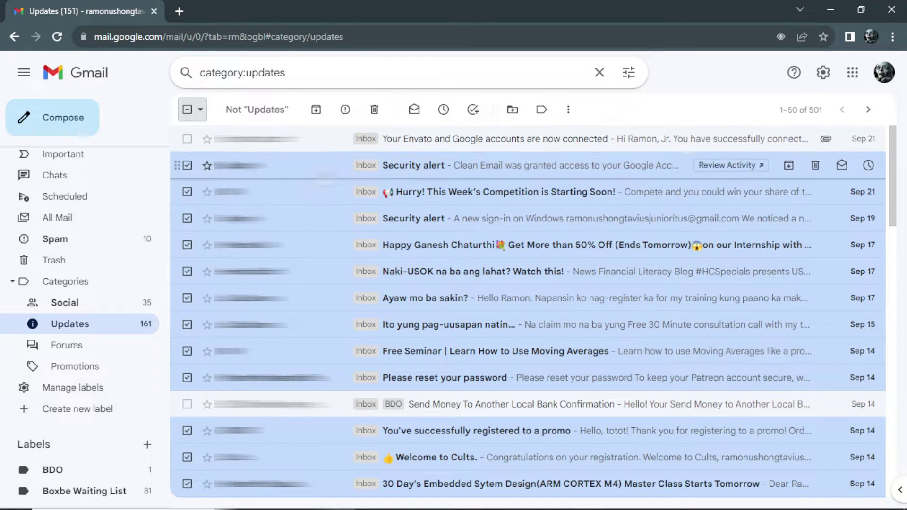
{"action": "left_click", "coordinate": [374, 110]}
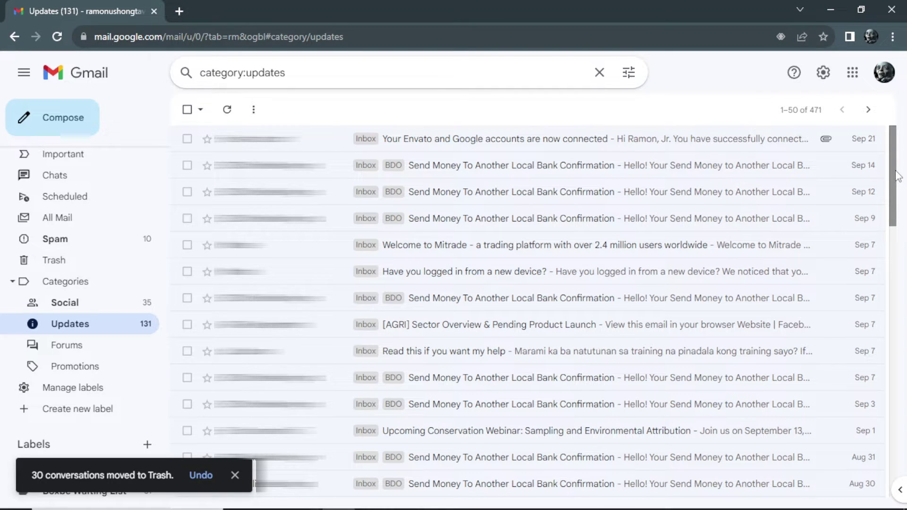
{"action": "mouse_move", "coordinate": [896, 175]}
{"action": "left_mouse_down"}
{"action": "mouse_move", "coordinate": [897, 214]}
{"action": "mouse_move", "coordinate": [893, 163]}
{"action": "left_mouse_up"}
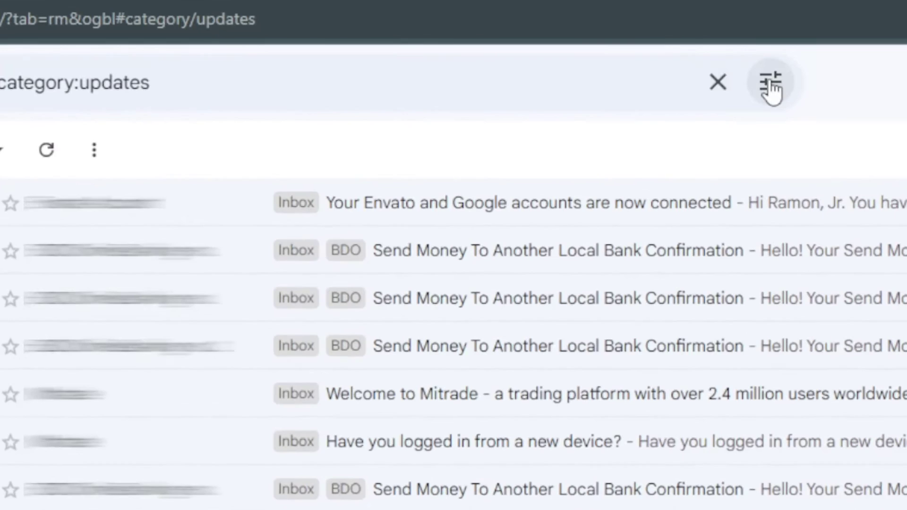
Run an advanced search for mail whose 'Has the words' field is 'unsubscribe'.
{"action": "left_click", "coordinate": [629, 72]}
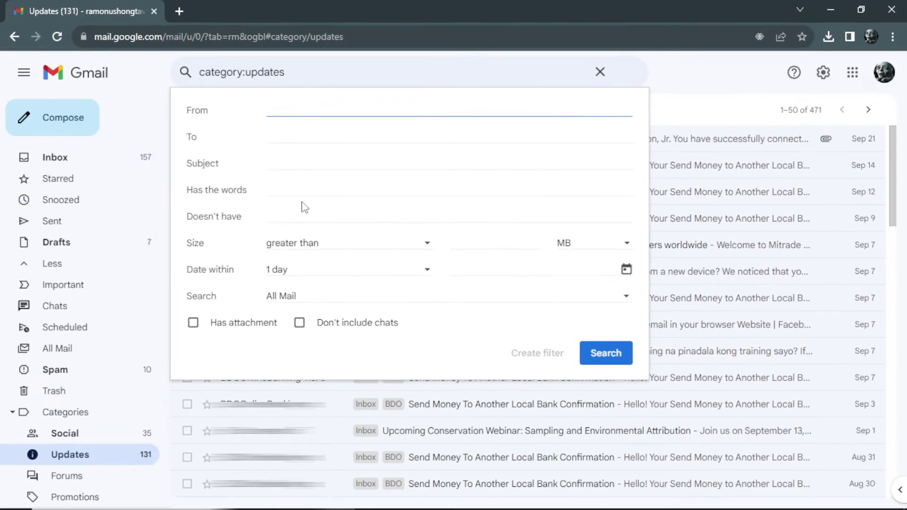
{"action": "left_click", "coordinate": [294, 191]}
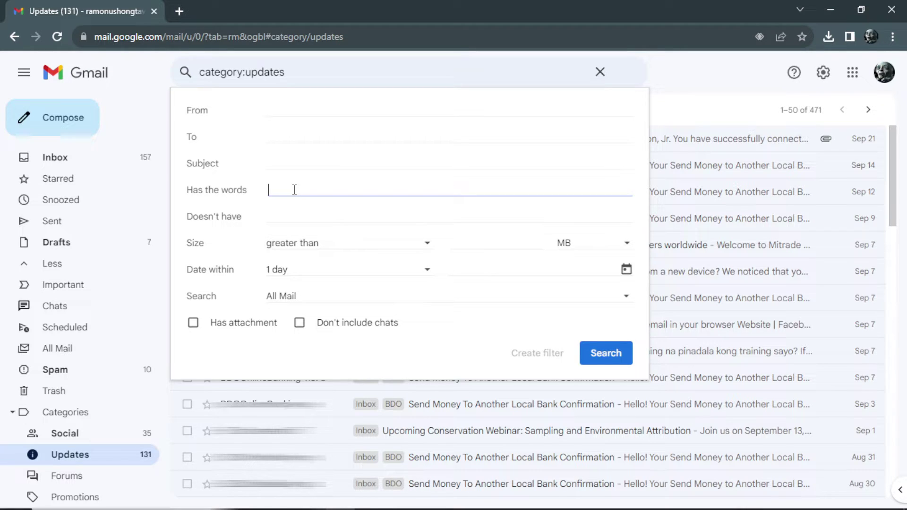
{"action": "type", "text": "unsub"}
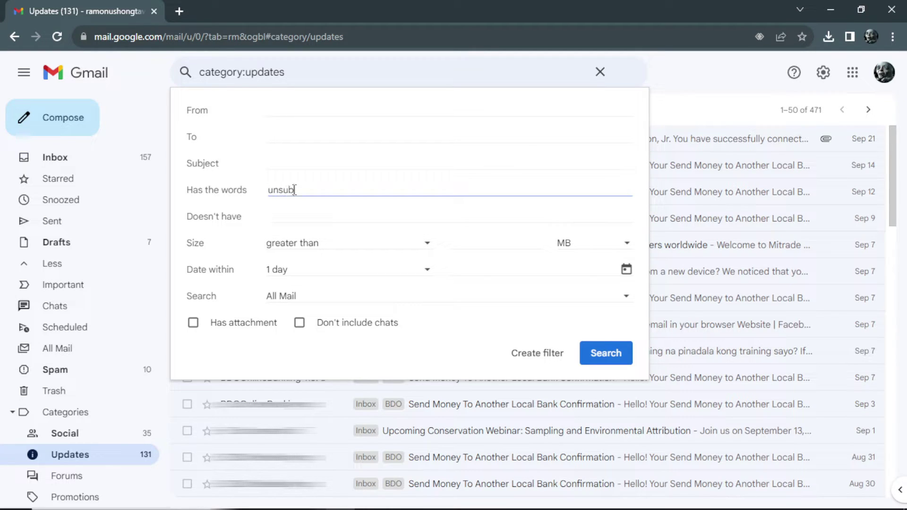
{"action": "type", "text": "scribe"}
{"action": "left_click", "coordinate": [604, 358]}
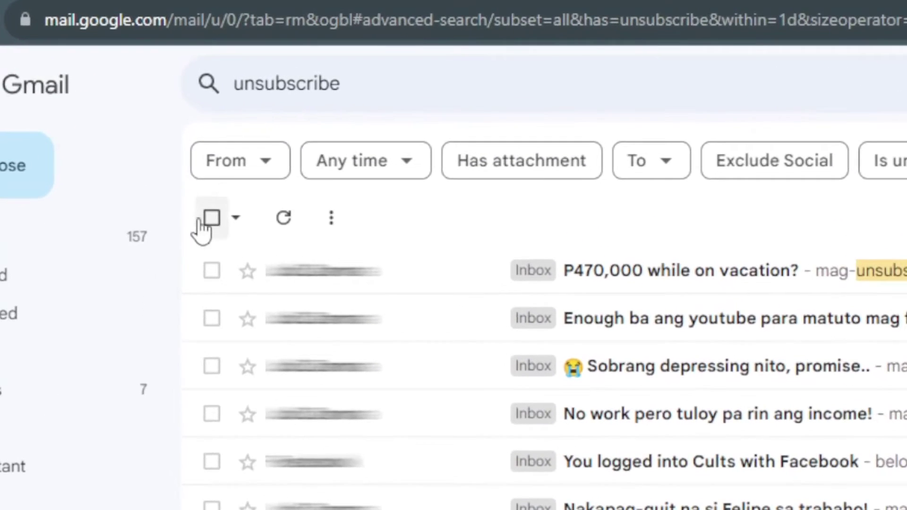
Select all conversations matching the 'unsubscribe' search and confirm deleting them.
{"action": "left_click", "coordinate": [187, 148]}
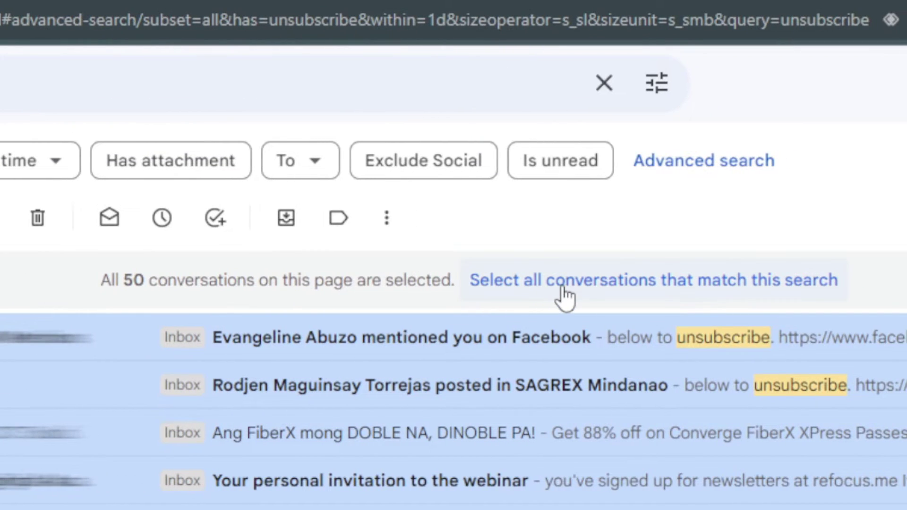
{"action": "left_click", "coordinate": [565, 287]}
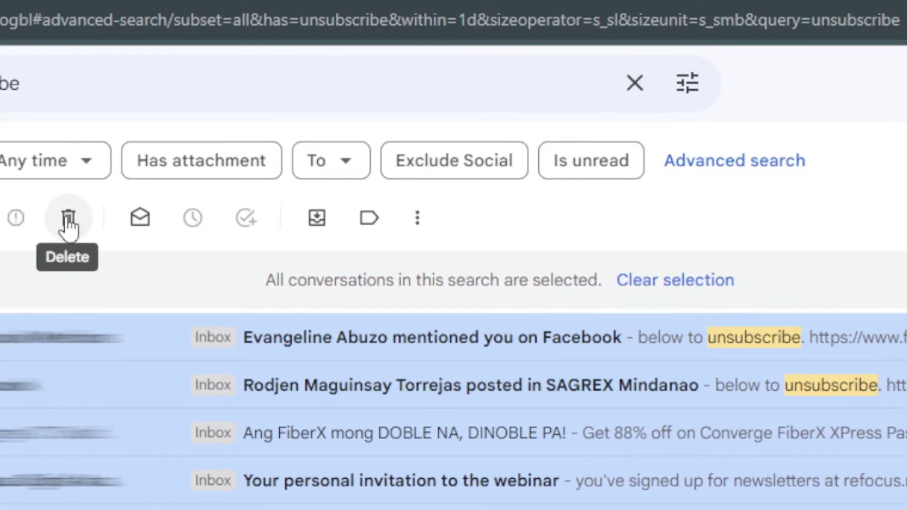
{"action": "left_click", "coordinate": [375, 209]}
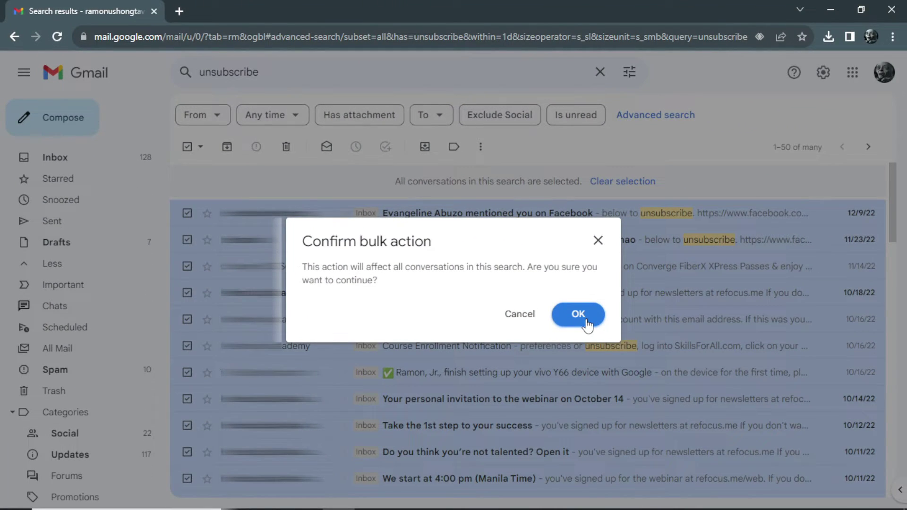
{"action": "left_click", "coordinate": [578, 314]}
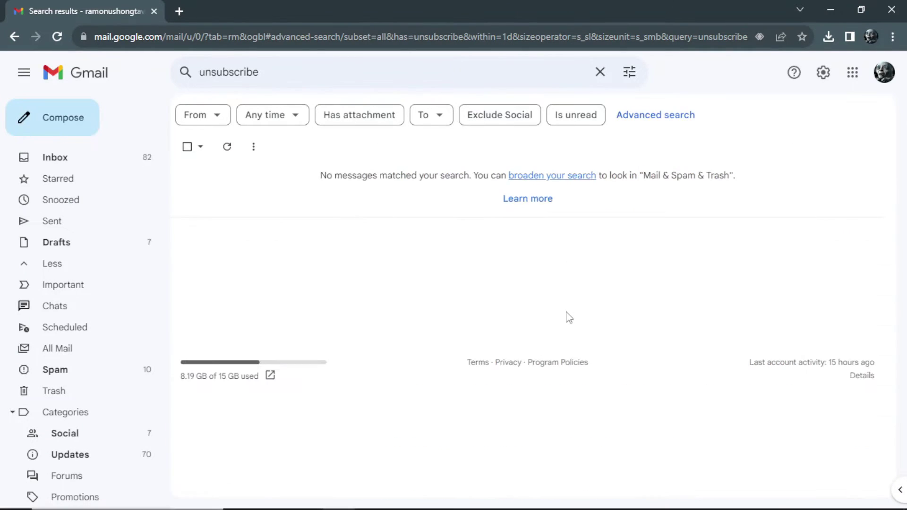